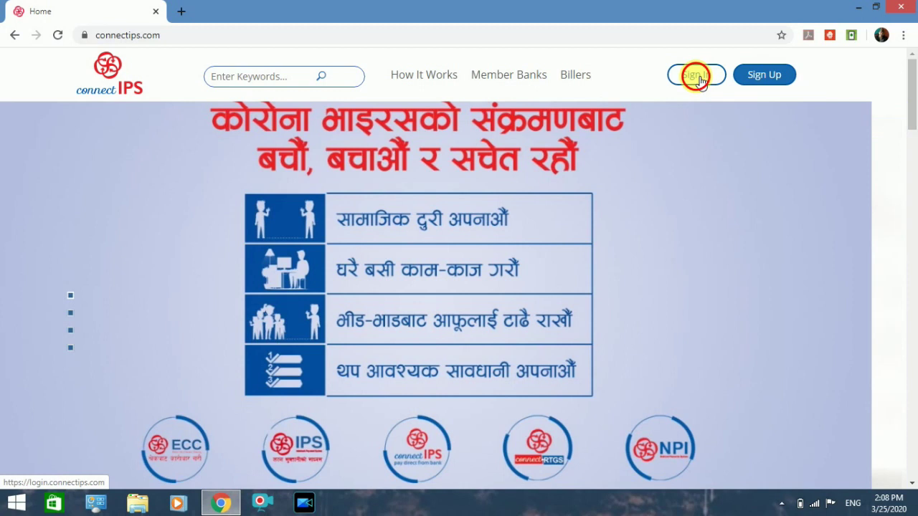
Open the sign-in page, close the old Home tab, and enter the username and captcha characters.
{"action": "left_click", "coordinate": [696, 76]}
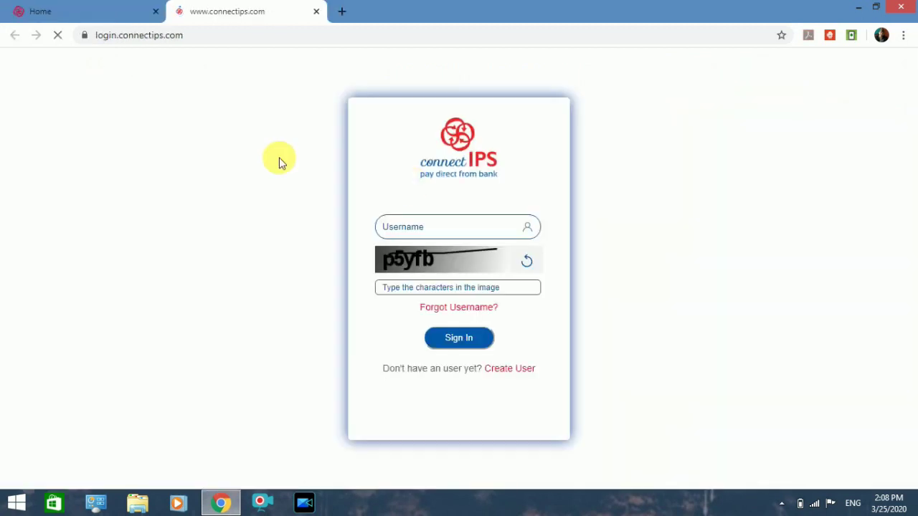
{"action": "left_click", "coordinate": [156, 12]}
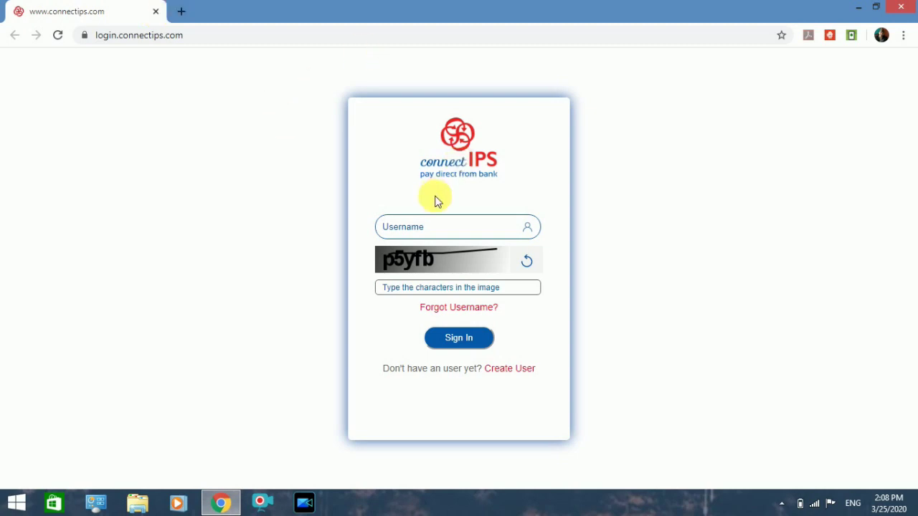
{"action": "left_click", "coordinate": [403, 230]}
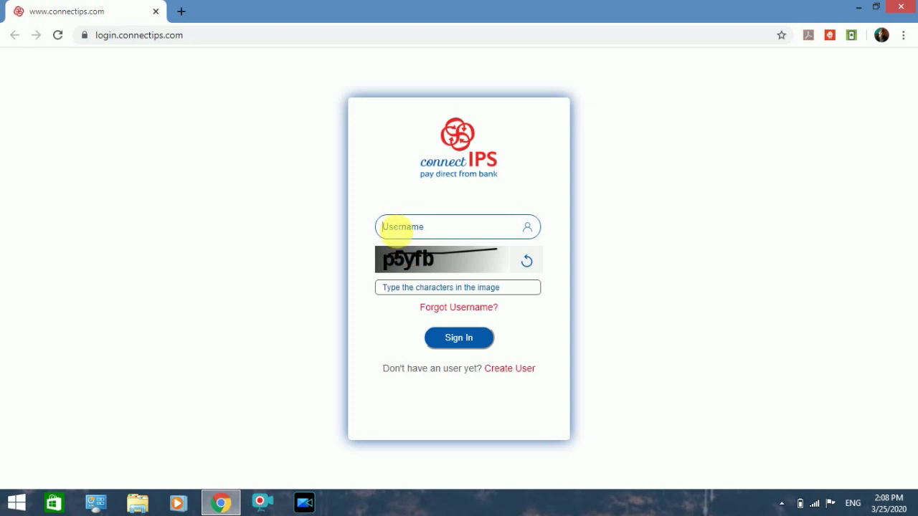
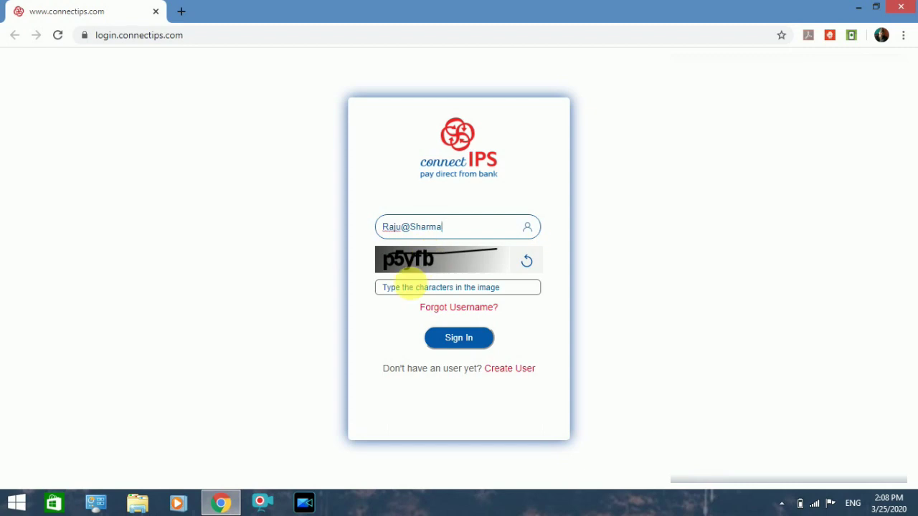
{"action": "left_click", "coordinate": [406, 292]}
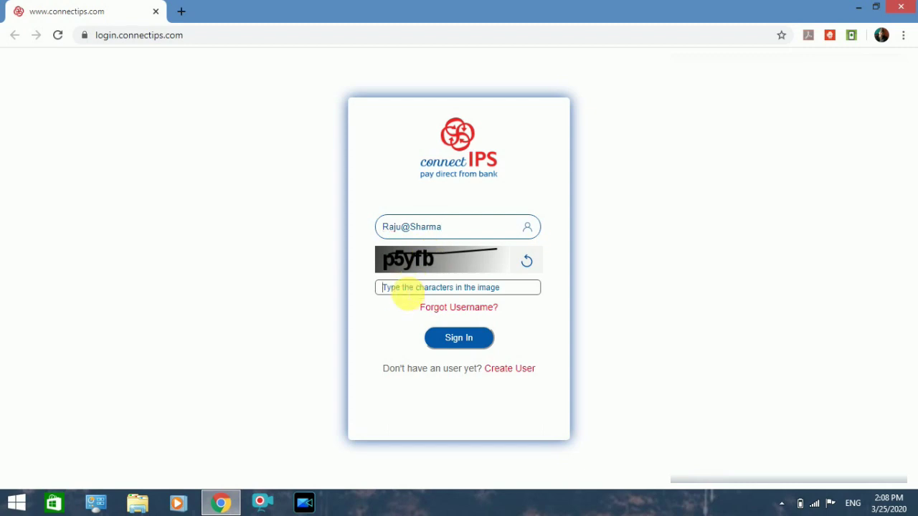
{"action": "type", "text": "p"}
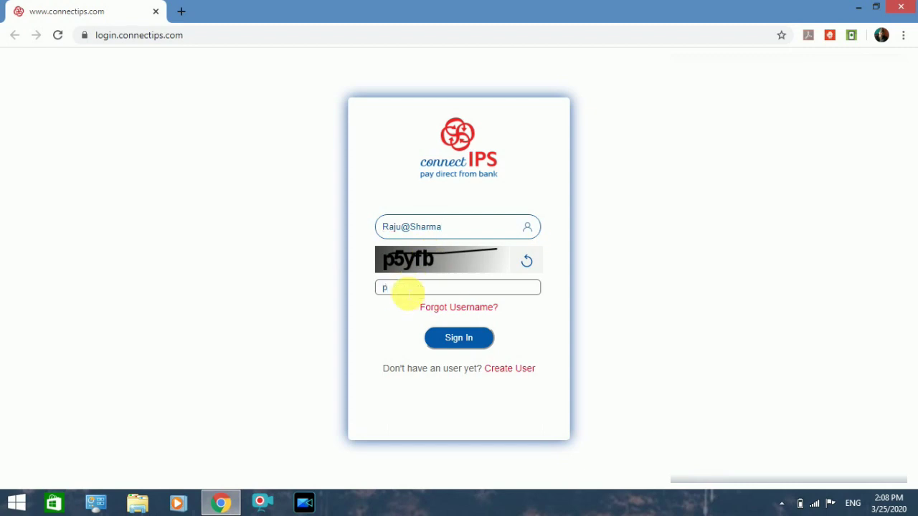
{"action": "type", "text": "5yfb"}
Submit the username and captcha, then sign in with the account password.
{"action": "left_click", "coordinate": [448, 340]}
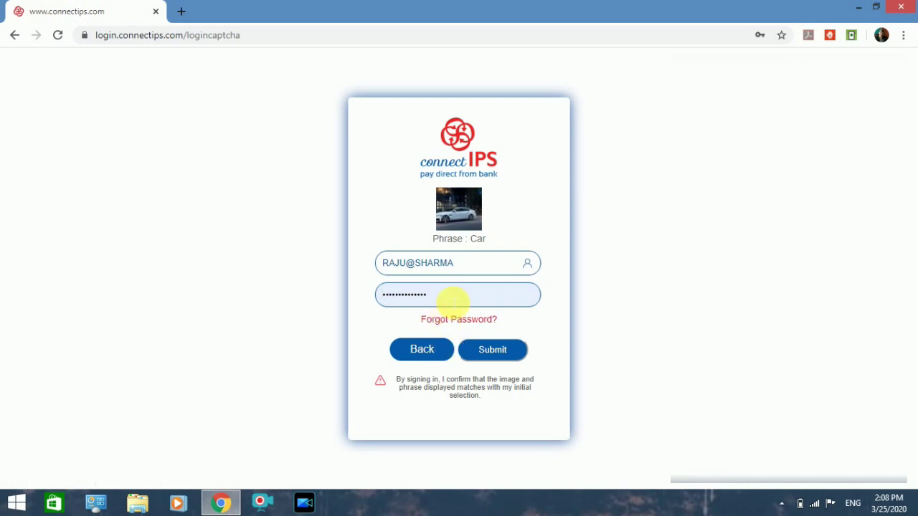
{"action": "left_click", "coordinate": [485, 350]}
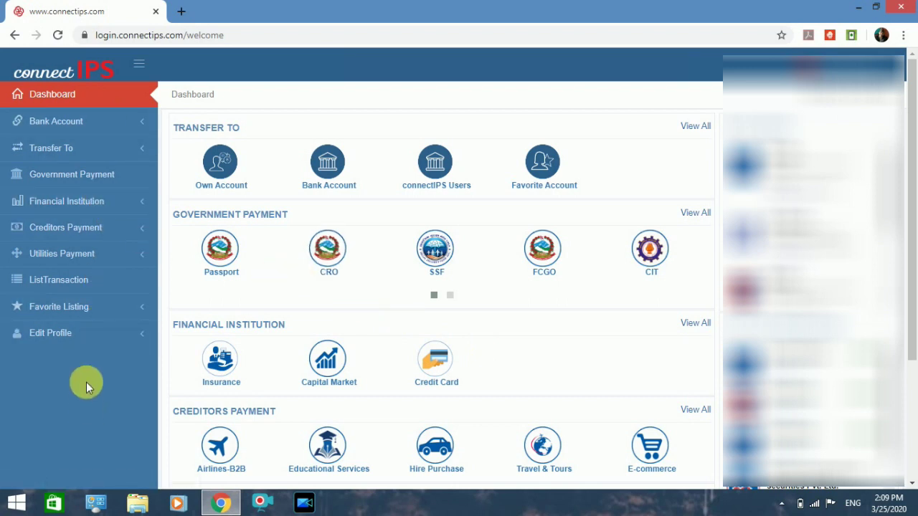
Expand Transfer To in the sidebar and open the Bank Account transfer form.
{"action": "left_click", "coordinate": [71, 155]}
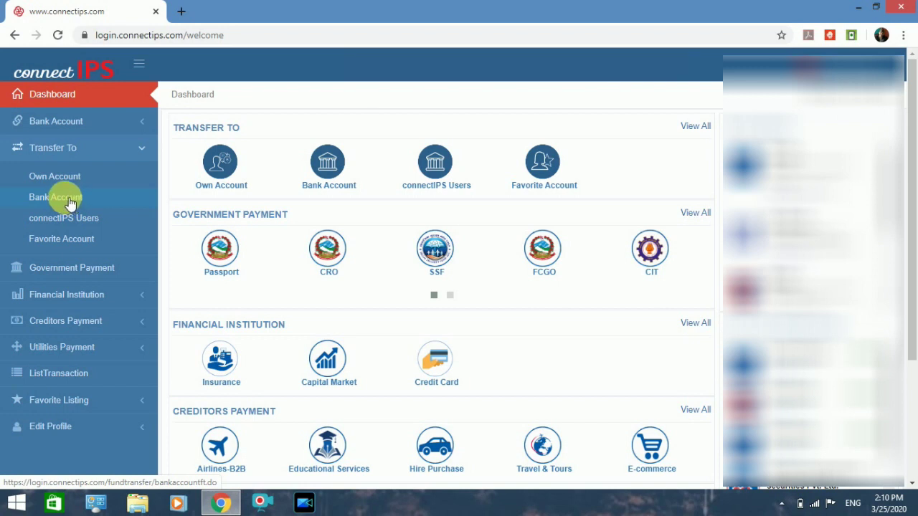
{"action": "left_click", "coordinate": [69, 203]}
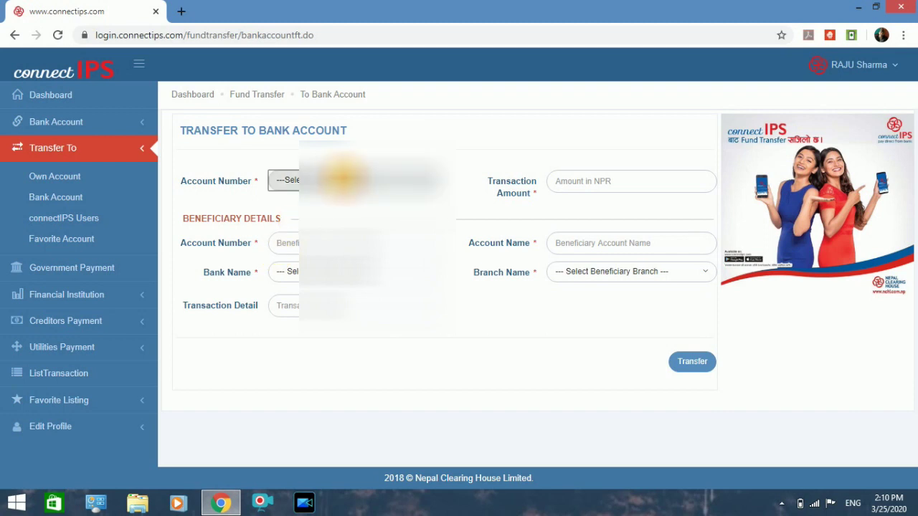
{"action": "left_click", "coordinate": [341, 179]}
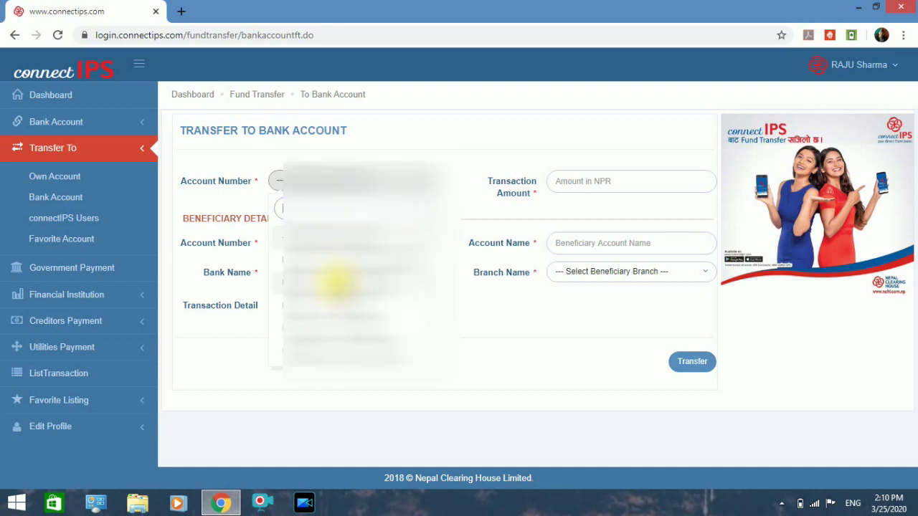
Select the sender's account from the Account Number list.
{"action": "left_click", "coordinate": [337, 282]}
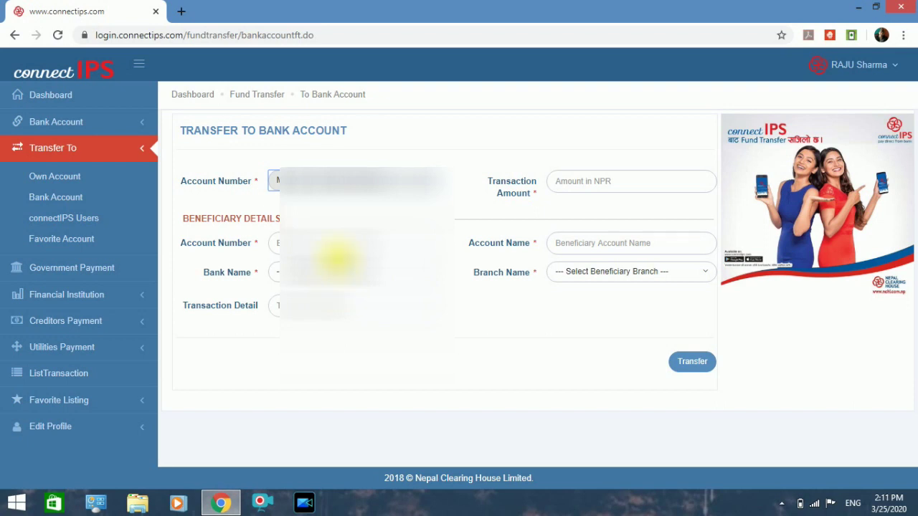
{"action": "left_click", "coordinate": [574, 191]}
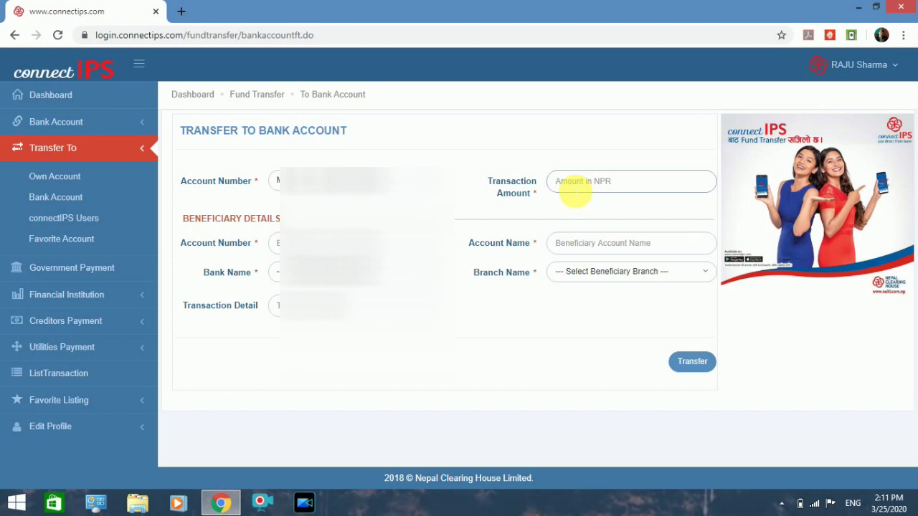
Enter 2000 as the transaction amount and type the beneficiary's account holder name.
{"action": "type", "text": "2000"}
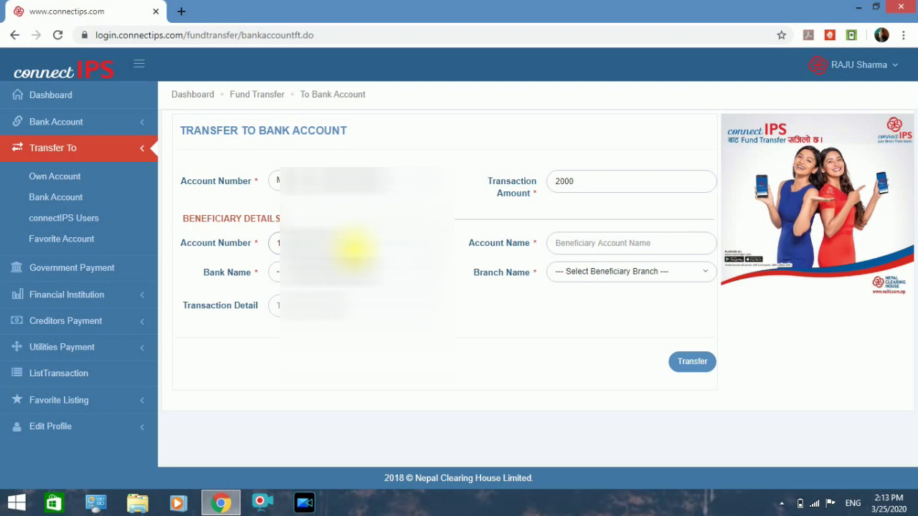
{"action": "left_click", "coordinate": [581, 250]}
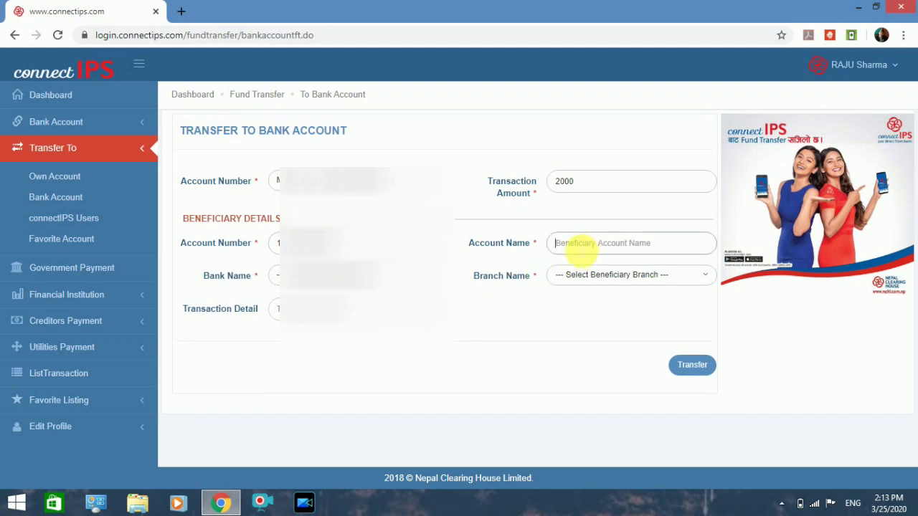
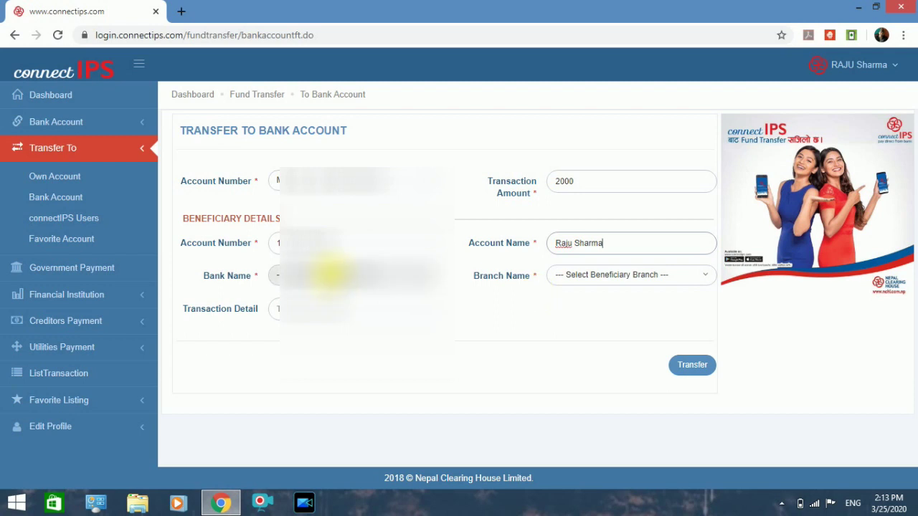
Filter the Bank Name list with 'g' and select the matching beneficiary bank.
{"action": "left_click", "coordinate": [330, 274]}
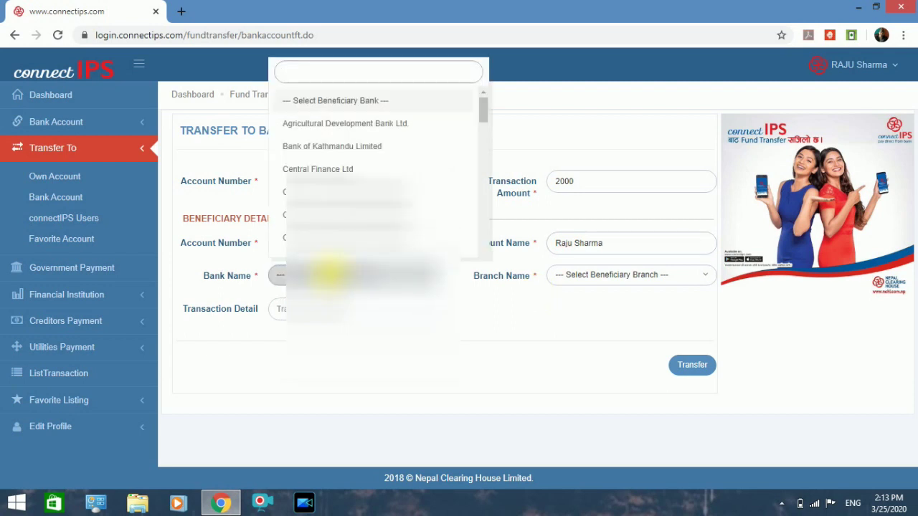
{"action": "type", "text": "g"}
{"action": "key", "text": "Return"}
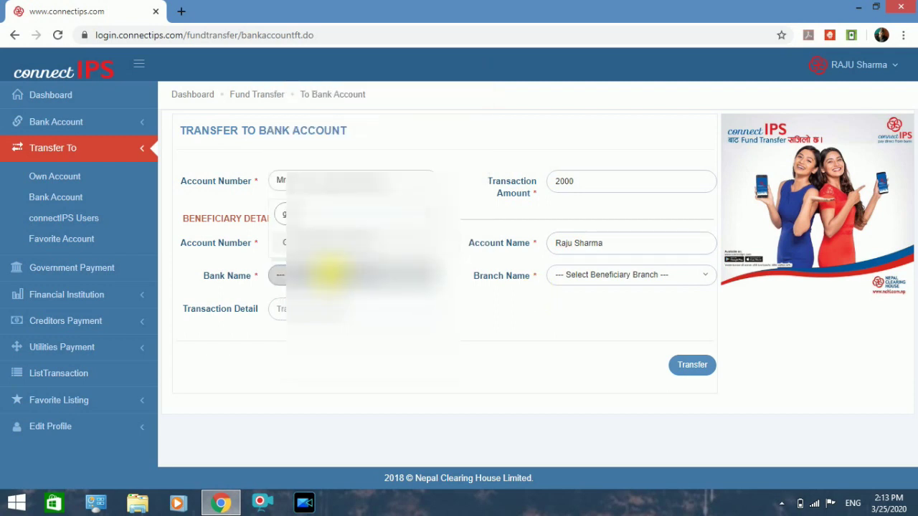
{"action": "left_click", "coordinate": [319, 243]}
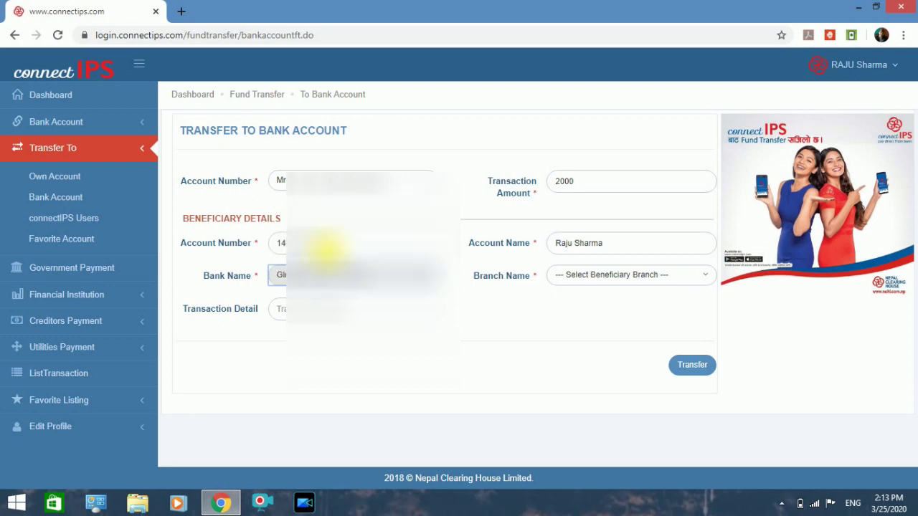
Search the branch list for 'pokh' and select Pokhara Branch.
{"action": "left_click", "coordinate": [607, 280]}
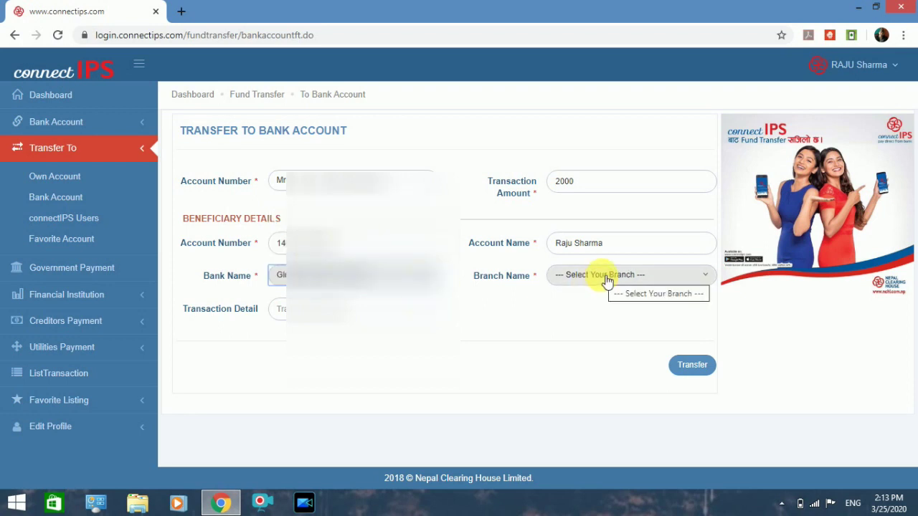
{"action": "left_click", "coordinate": [607, 280]}
{"action": "left_click", "coordinate": [606, 280]}
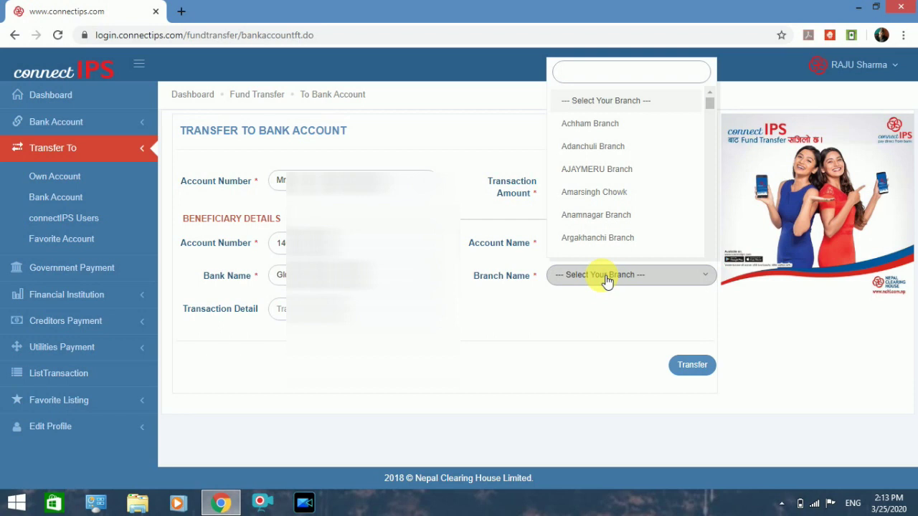
{"action": "type", "text": "pokh"}
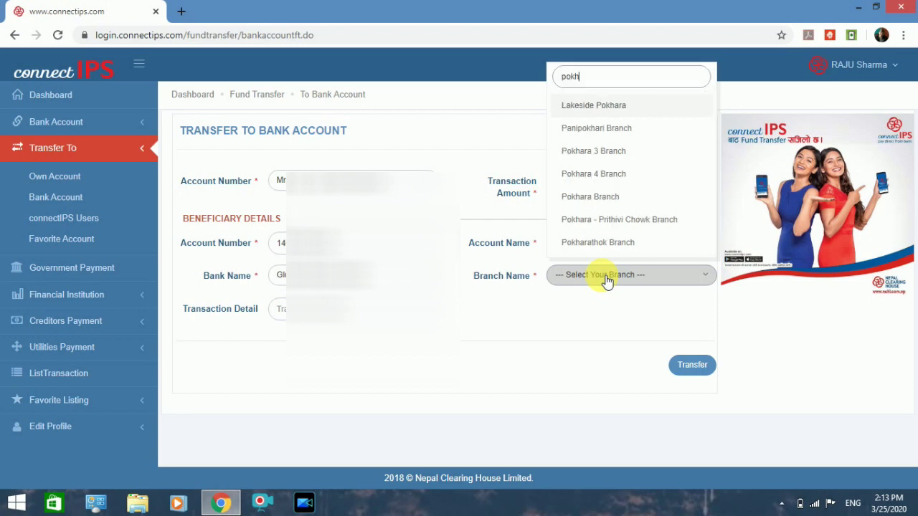
{"action": "left_click", "coordinate": [606, 206]}
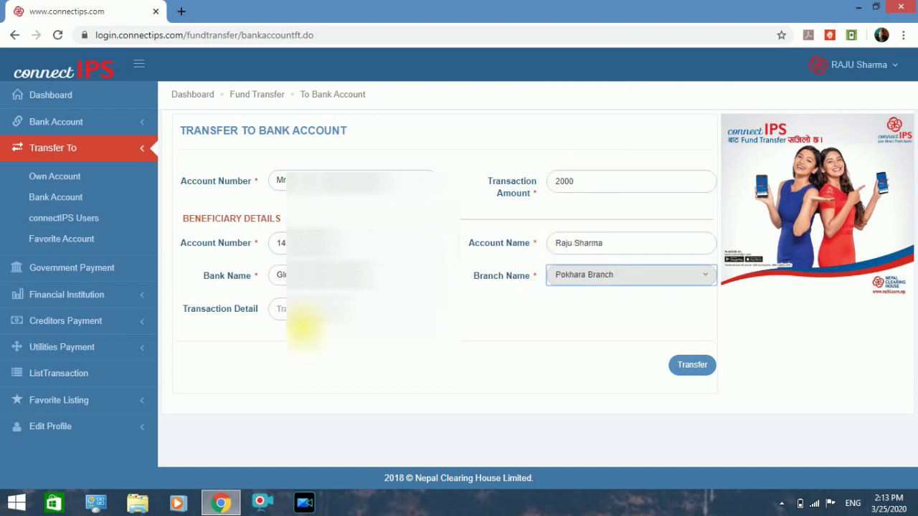
{"action": "left_click", "coordinate": [308, 315]}
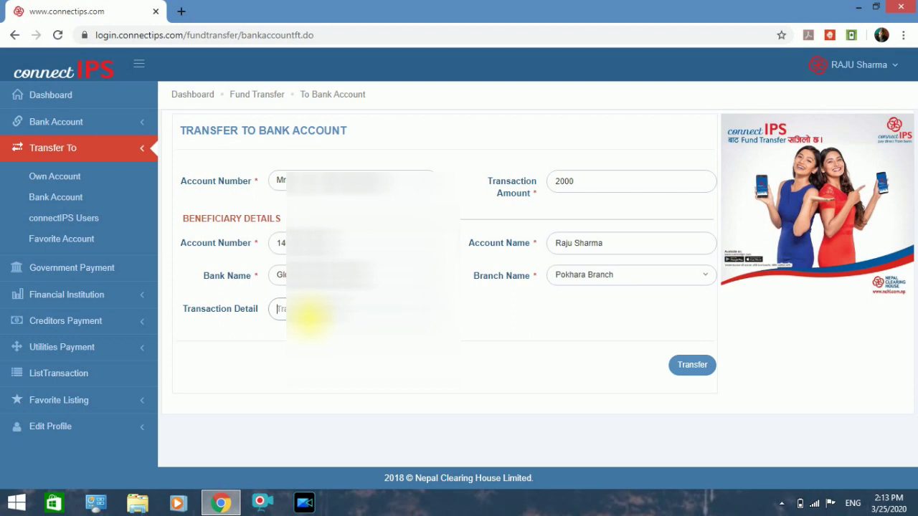
Type a description of the transfer into the Transaction Detail field.
{"action": "type", "text": "Tra"}
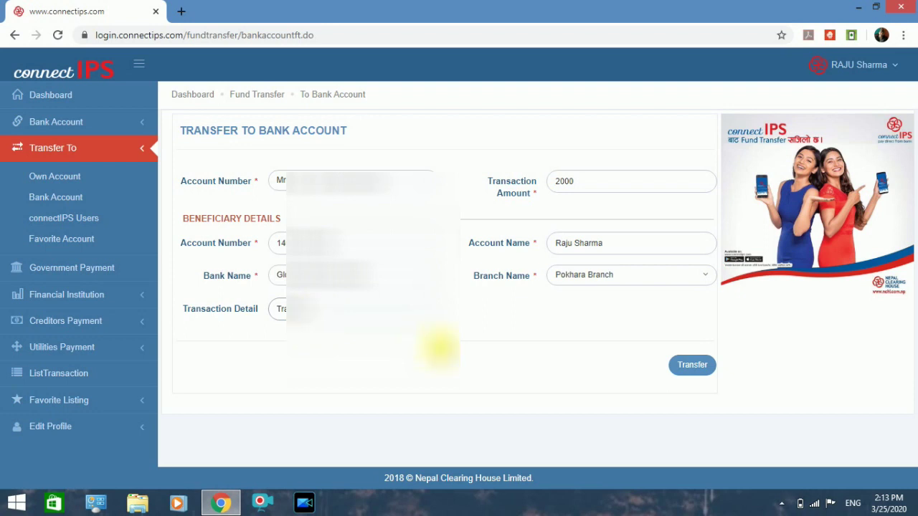
Submit the completed transfer form for account validation.
{"action": "left_click", "coordinate": [693, 366]}
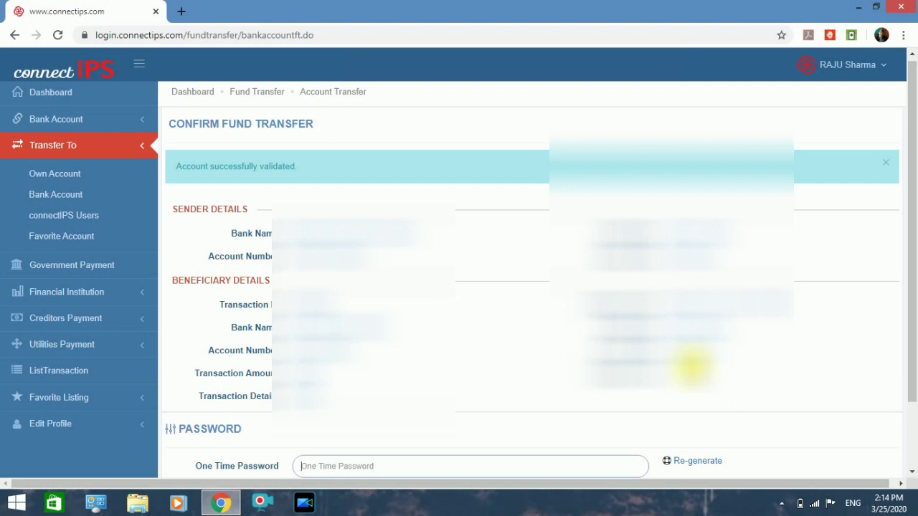
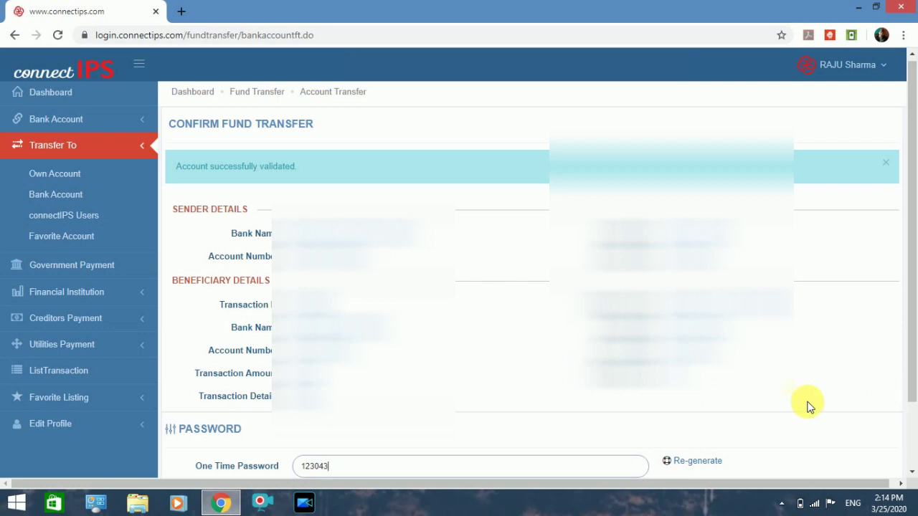
Enter the one-time password and submit the confirmed fund transfer.
{"action": "scroll", "coordinate": [826, 399], "scroll_direction": "down", "scroll_amount": 1}
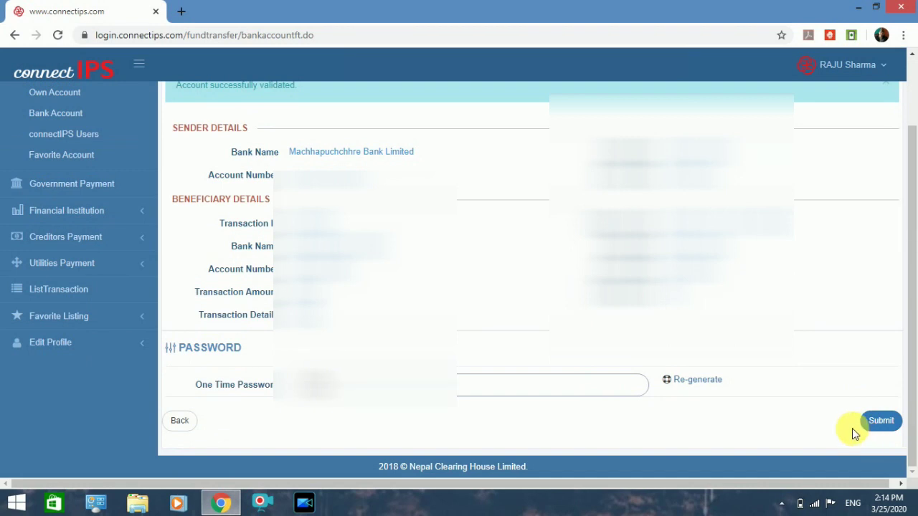
{"action": "left_click", "coordinate": [882, 422]}
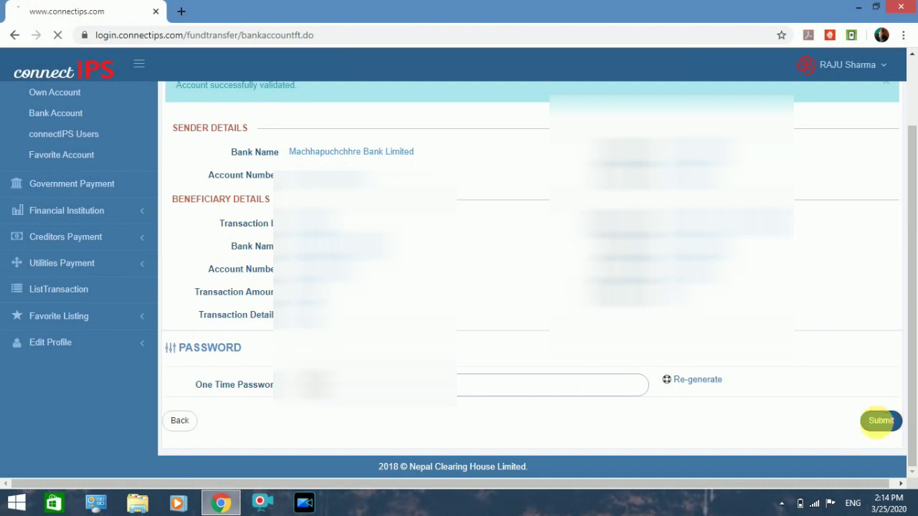